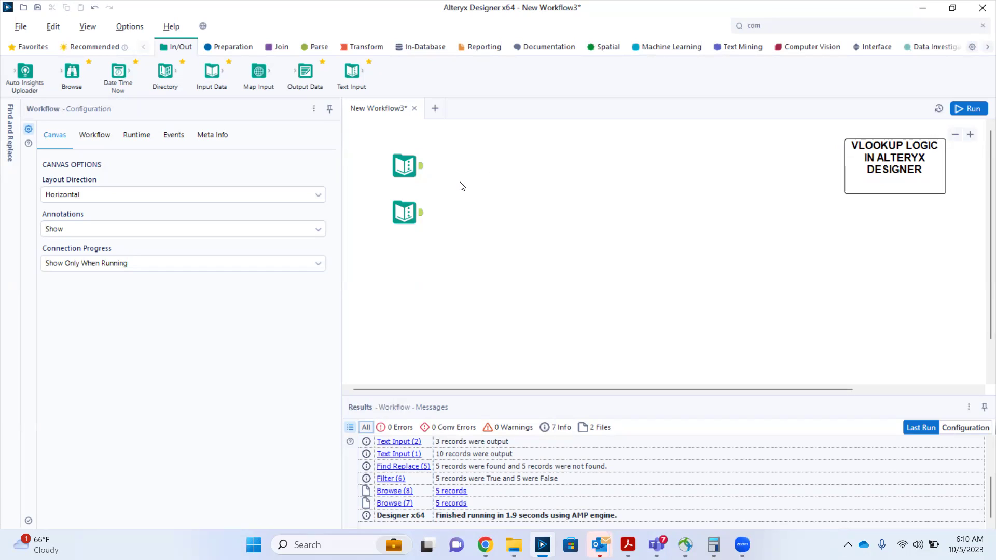
- Review the 10 payment records and the three String/Flag lookup rows, ending on Text Input (1)
left_click(414, 172)
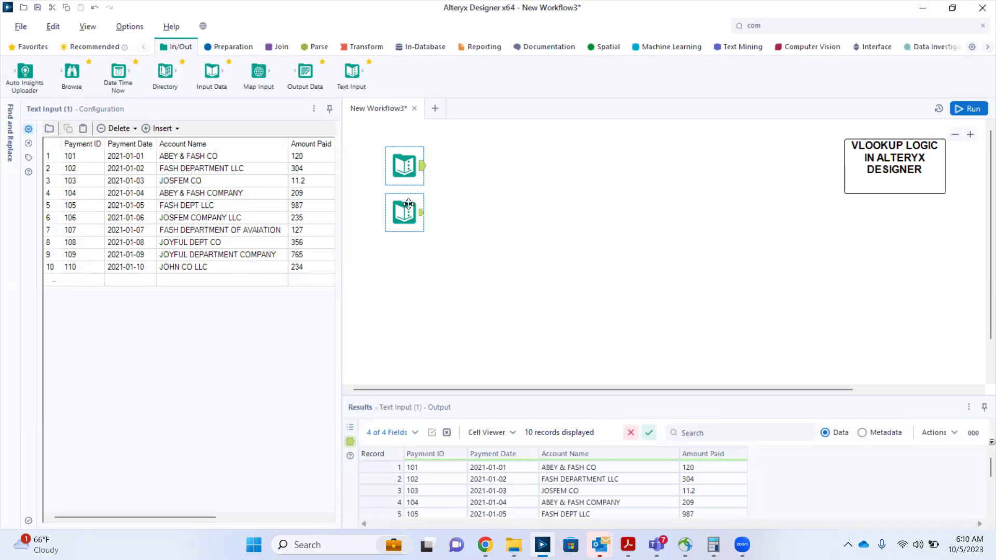
left_click(406, 211)
left_click(398, 177)
left_click(405, 212)
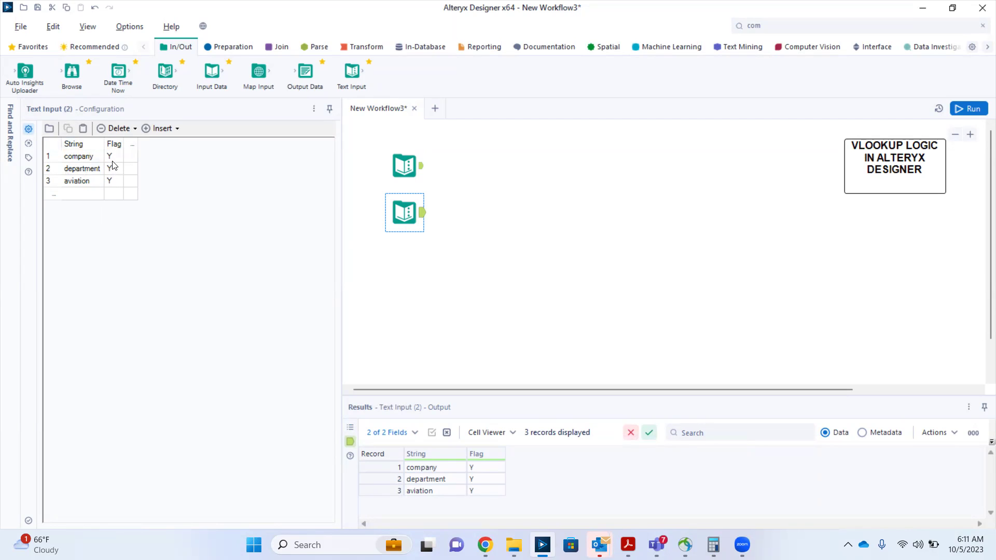
left_click(403, 166)
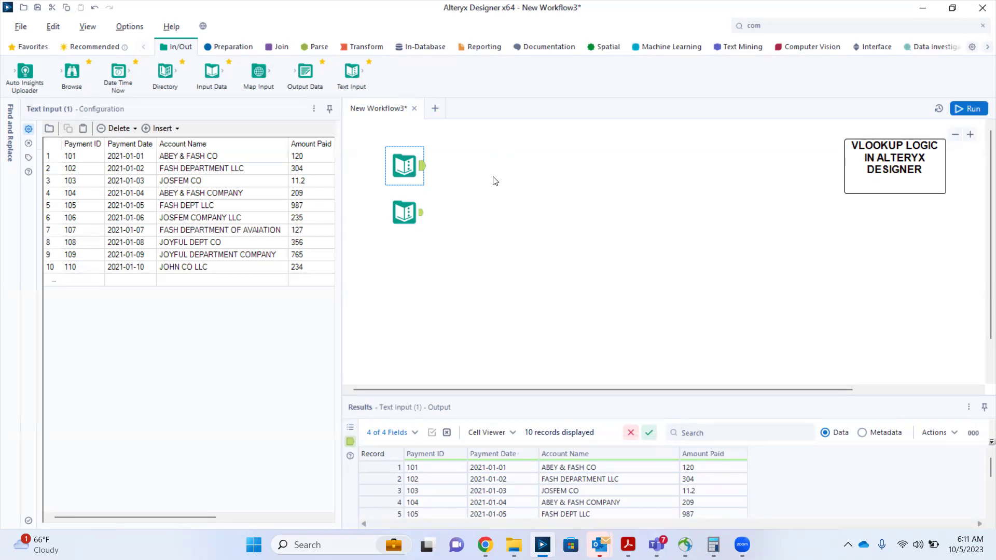
- Add a Find Replace tool right of the inputs, with the lookup strings as its replace source
left_click(234, 47)
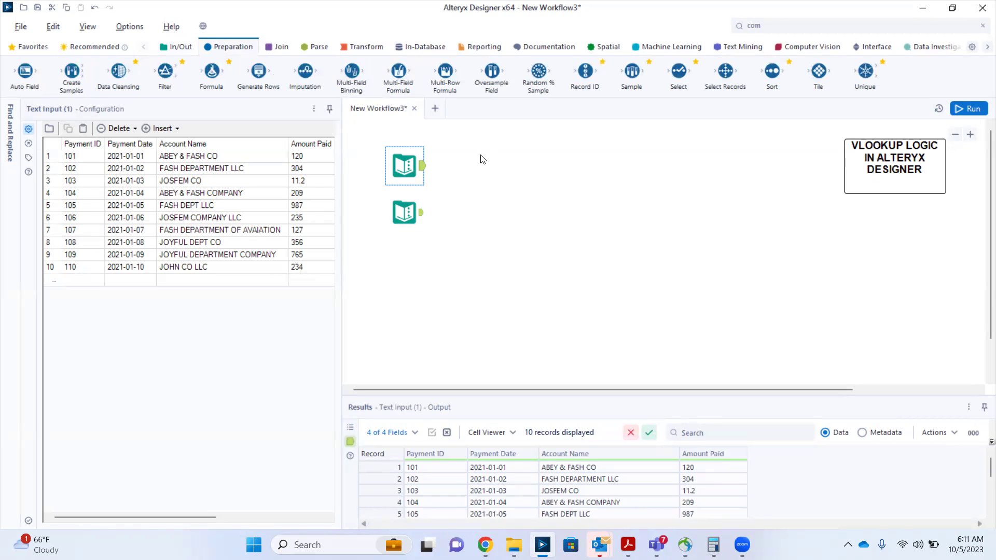
left_click(281, 48)
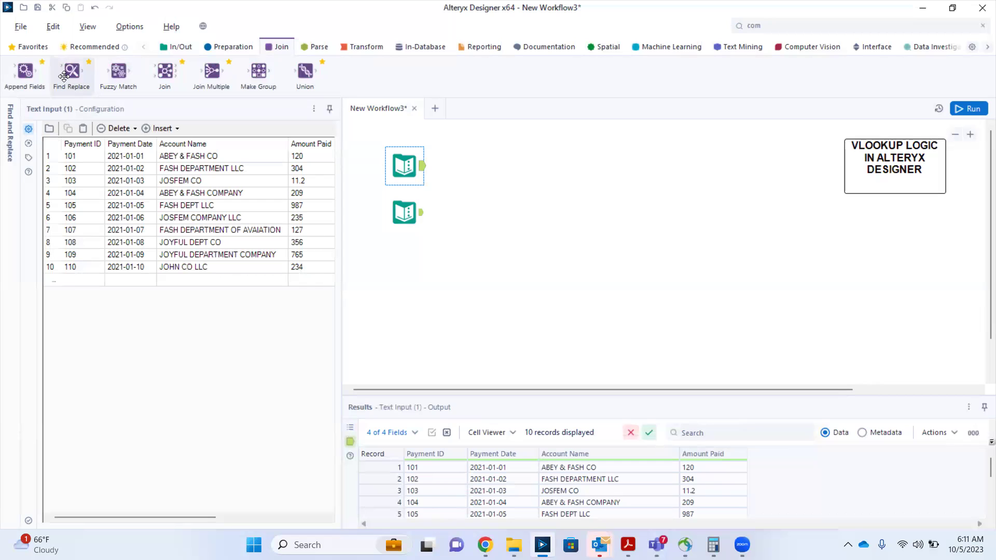
left_click_drag(72, 78, 507, 186)
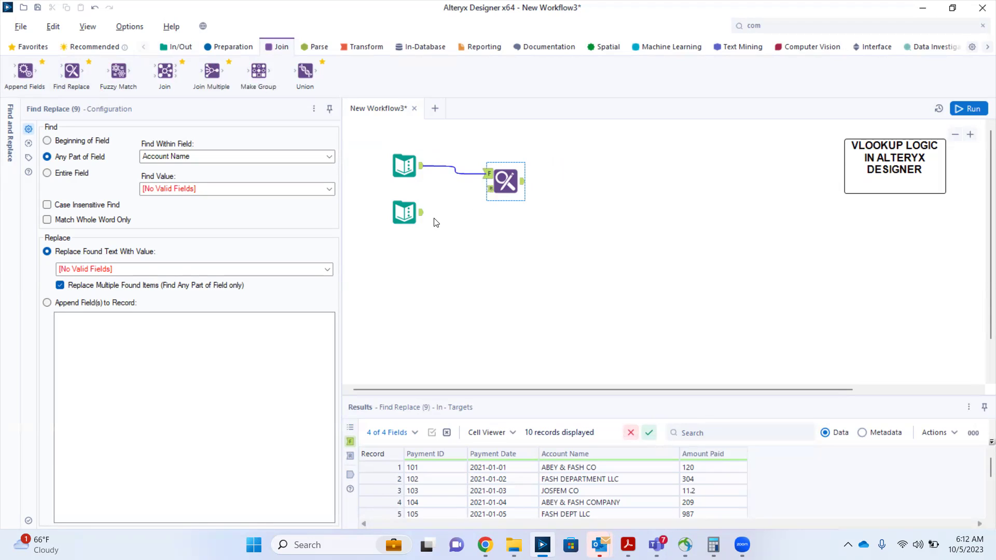
left_click_drag(423, 216, 488, 189)
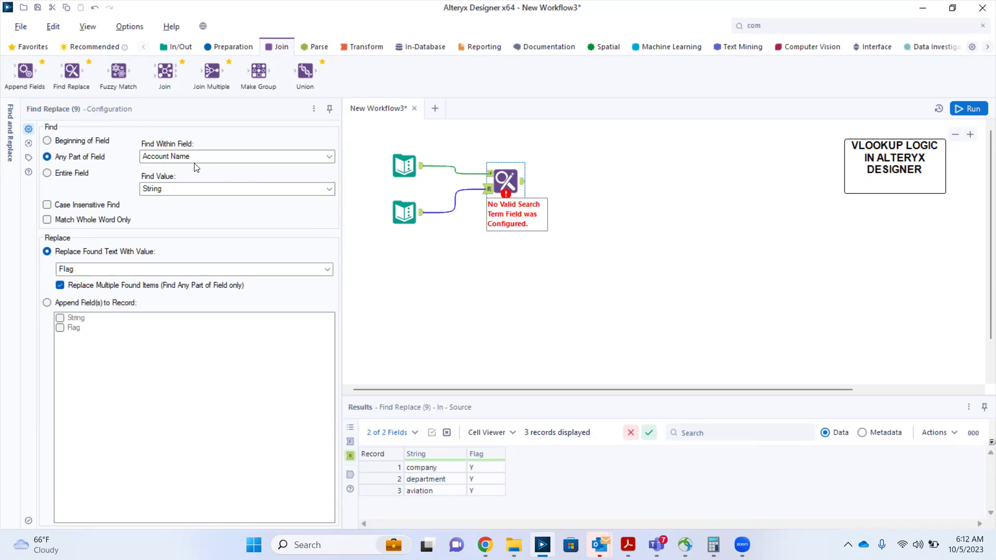
- Set Find Replace to search the Account Name field for the String values
left_click(329, 156)
left_click(307, 170)
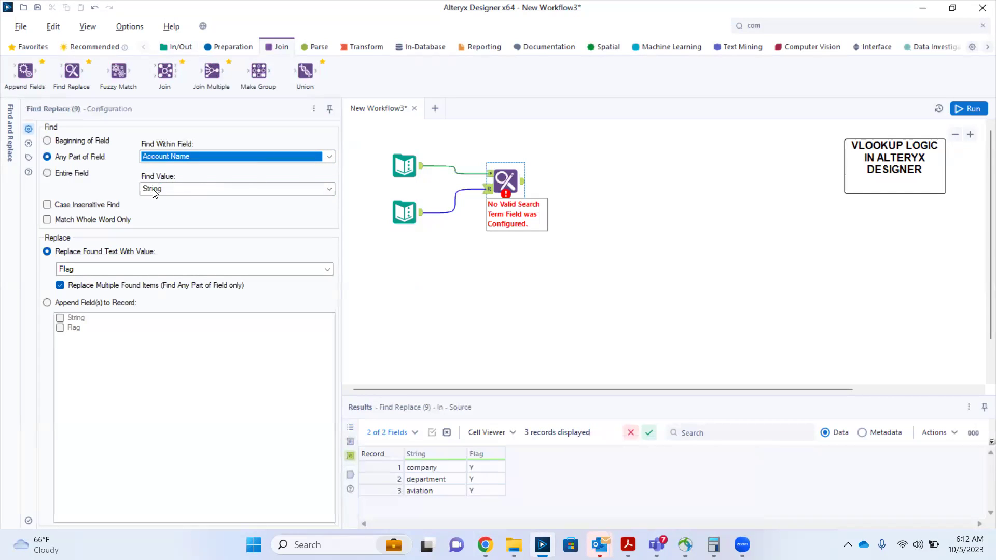
left_click(329, 190)
left_click(187, 201)
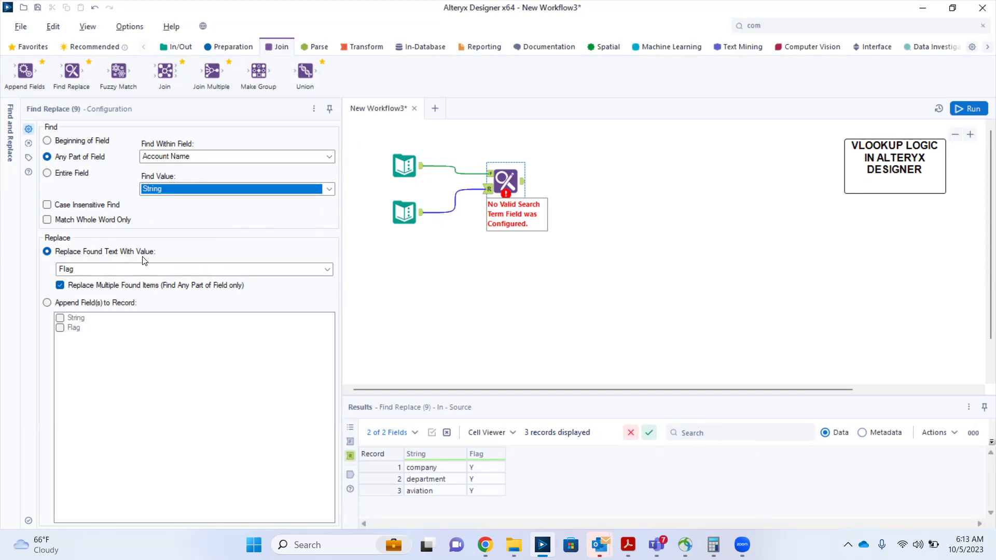
- Append the Flag field to each record instead of replacing text, then run the workflow
left_click(47, 303)
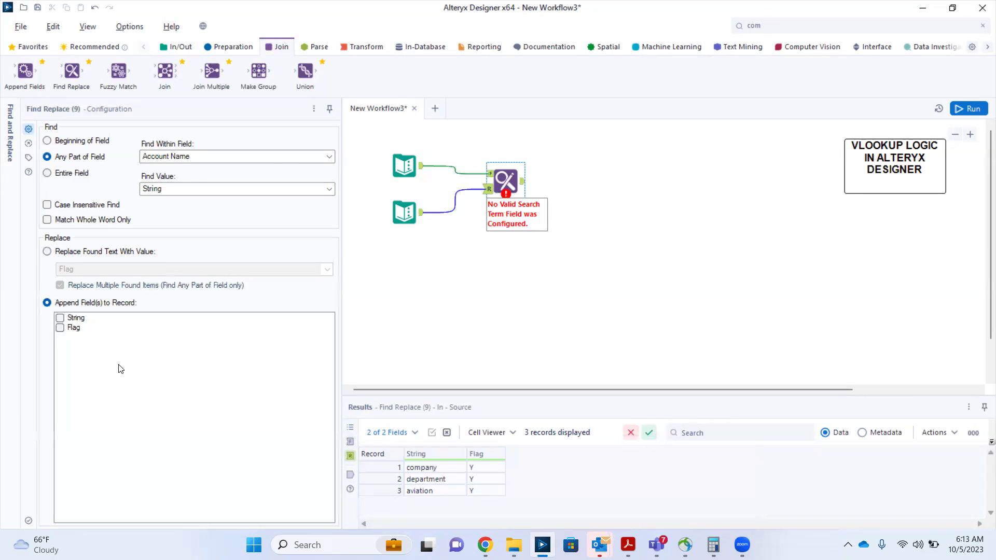
left_click(61, 330)
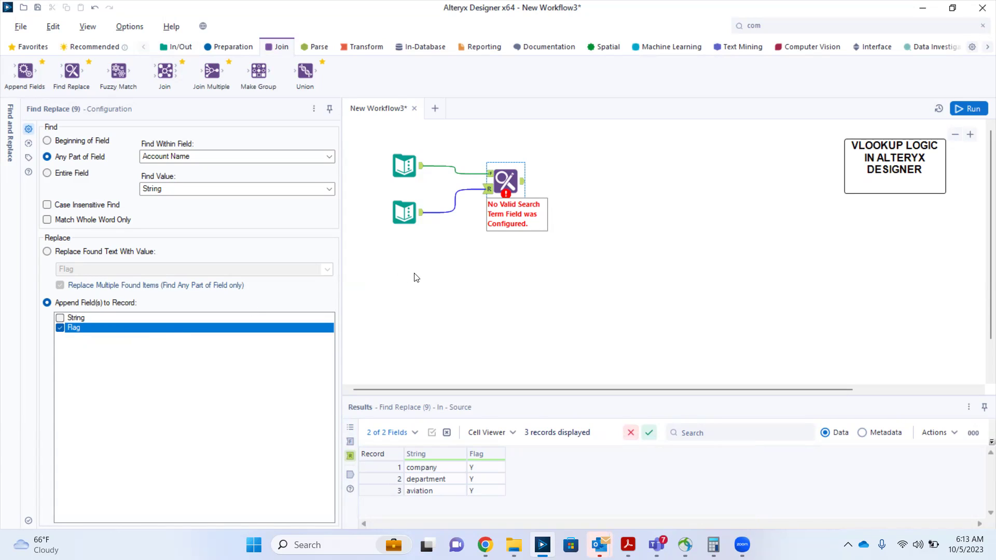
left_click(964, 109)
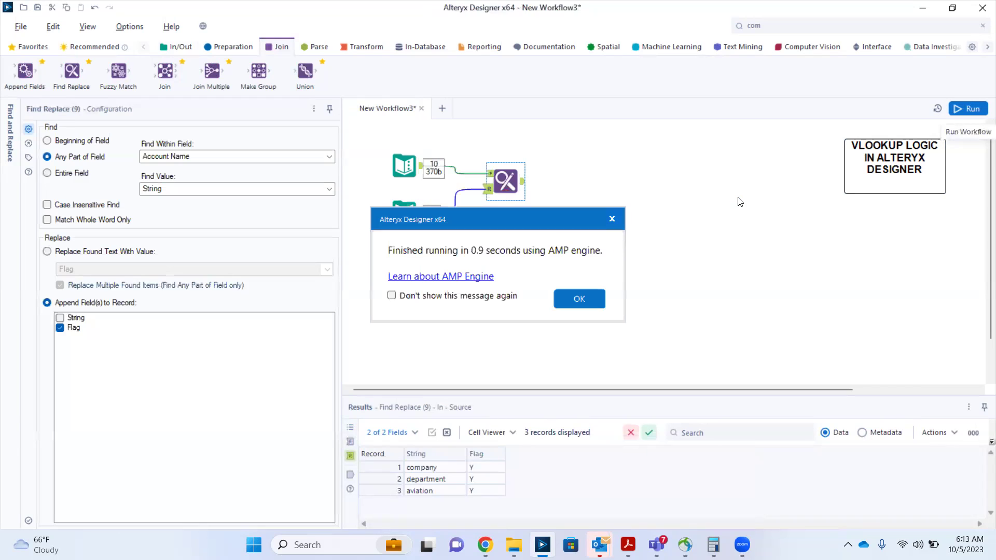
- Dismiss the run message and view the Find Replace output's 10 records with the new Flag column
left_click(566, 300)
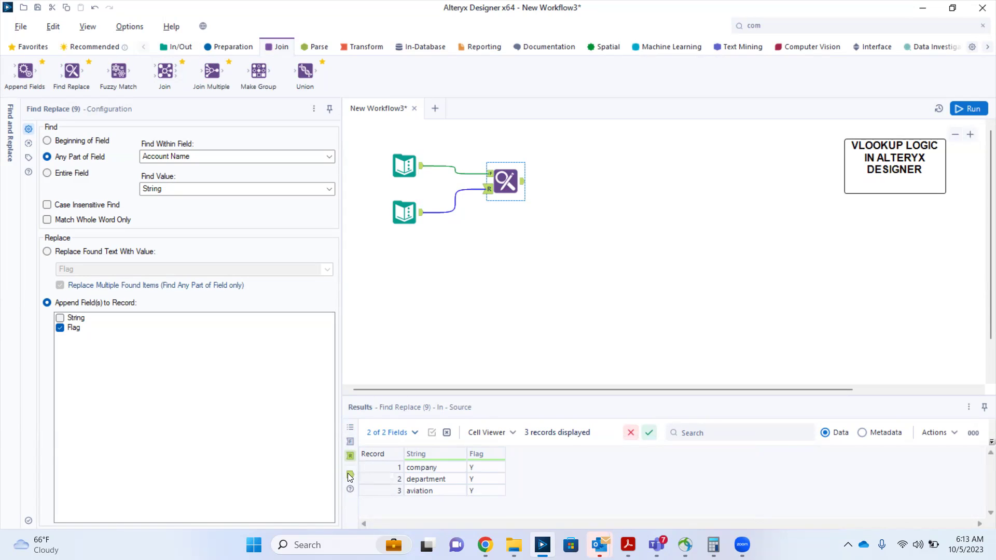
left_click(350, 477)
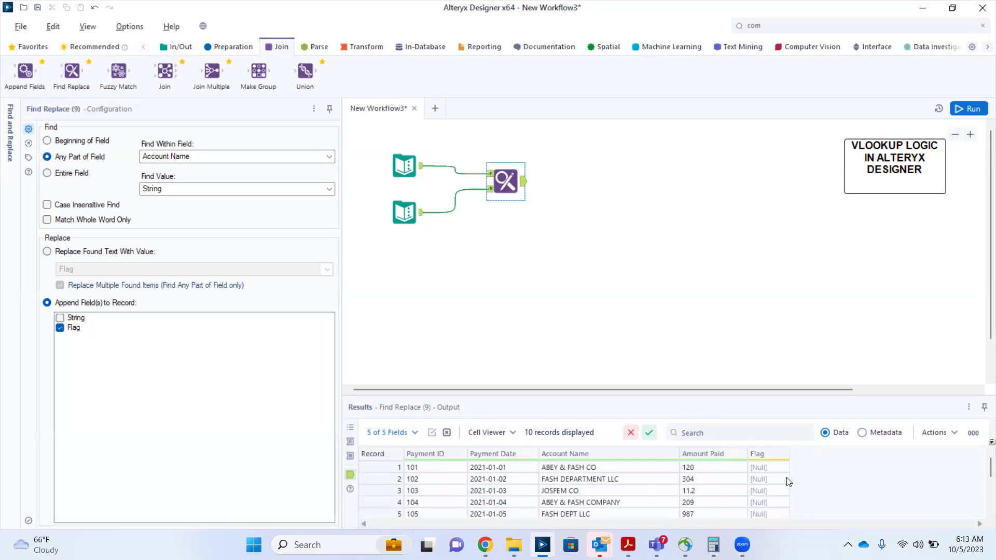
scroll(788, 482, "down", 2)
scroll(788, 482, "up", 2)
left_click(405, 166)
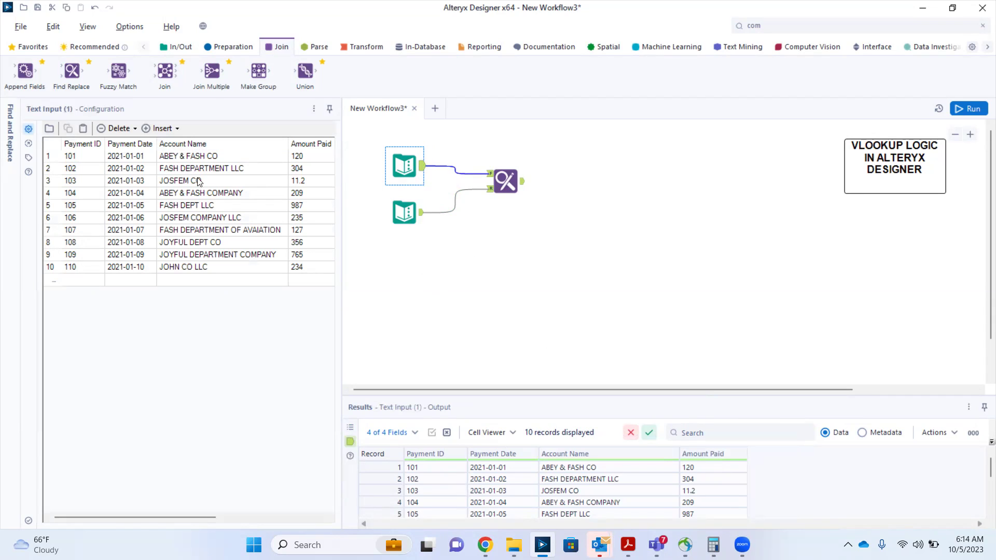
left_click(400, 211)
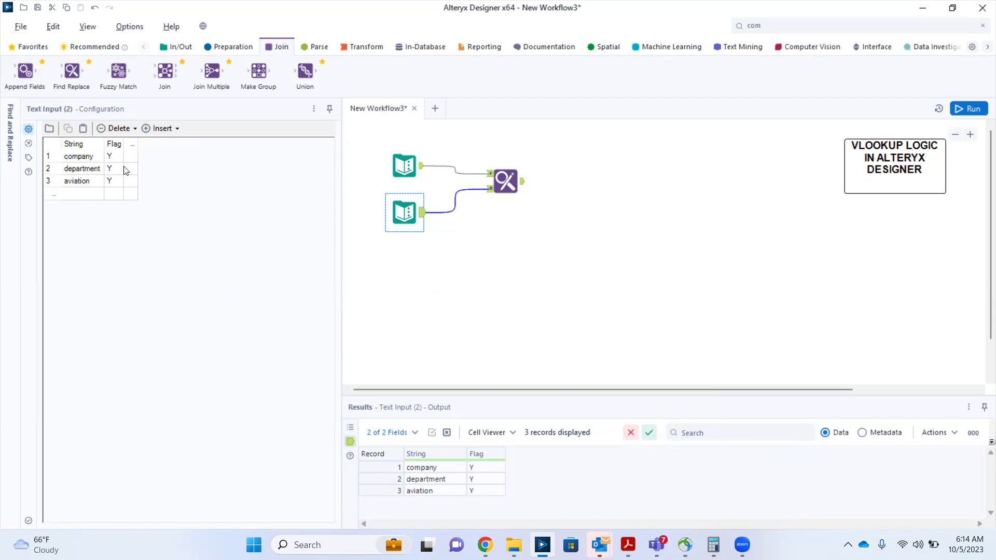
left_click(507, 188)
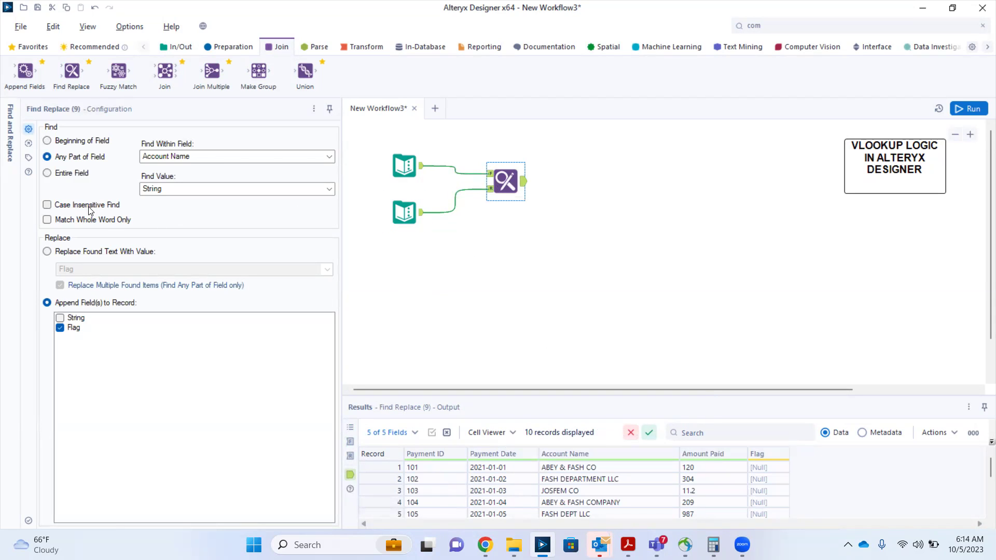
- Turn on case-insensitive matching and rerun the workflow
left_click(54, 208)
left_click(970, 109)
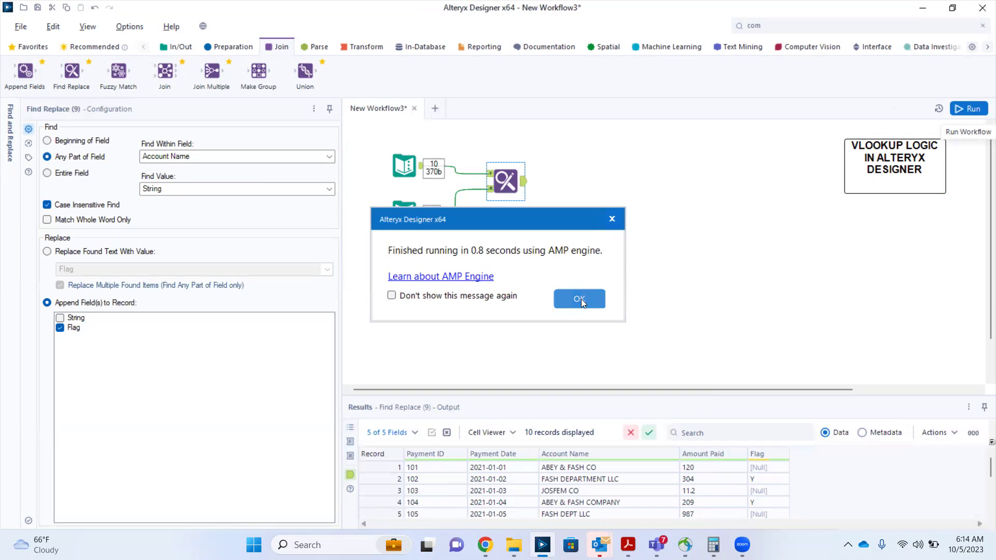
left_click(581, 300)
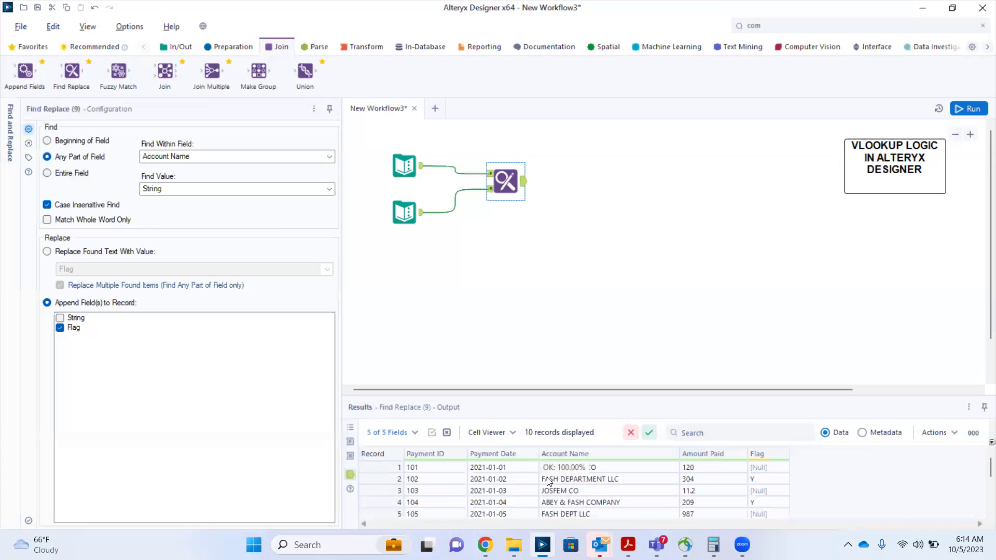
- Compare the lookup strings with the Find Replace output, where half the accounts are flagged Y
left_click(406, 213)
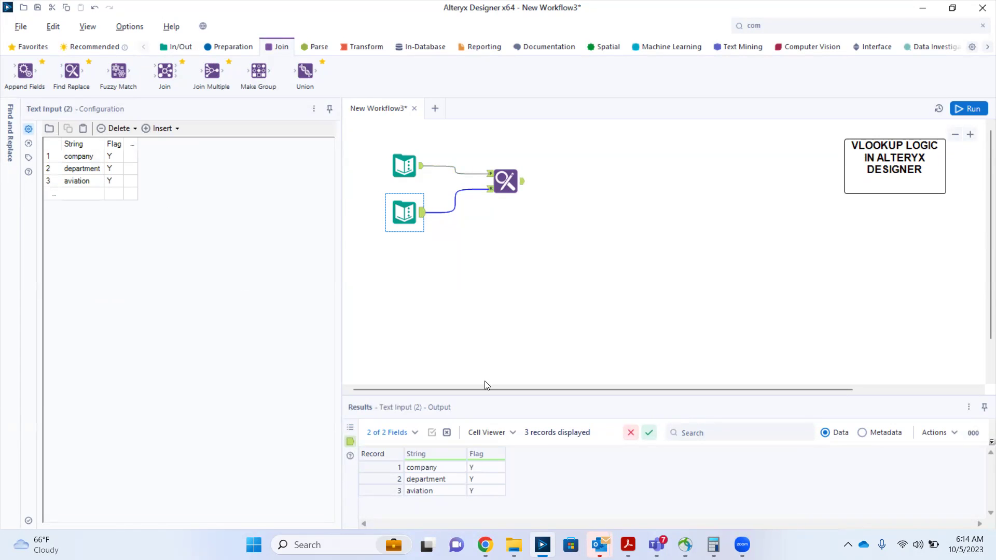
left_click(524, 182)
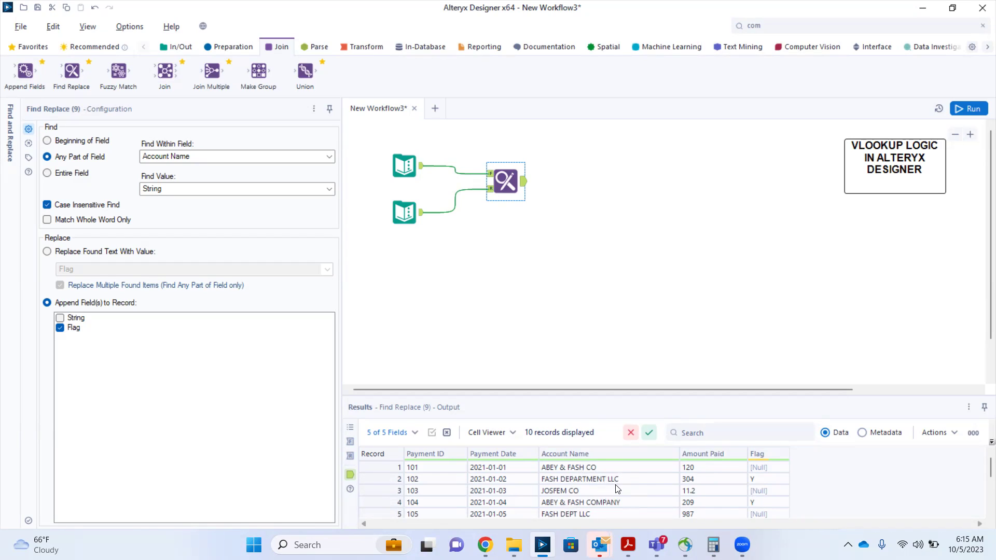
left_click(418, 222)
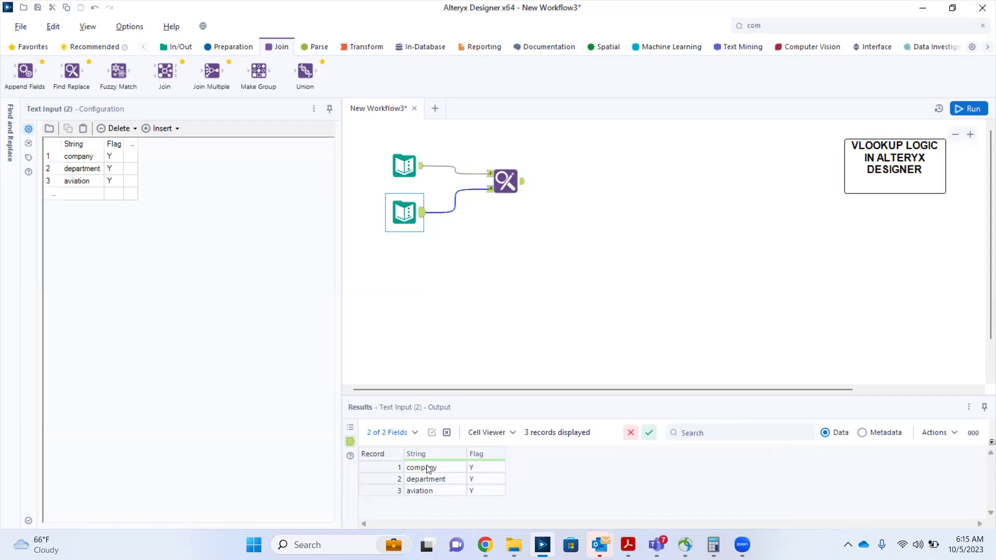
left_click(517, 188)
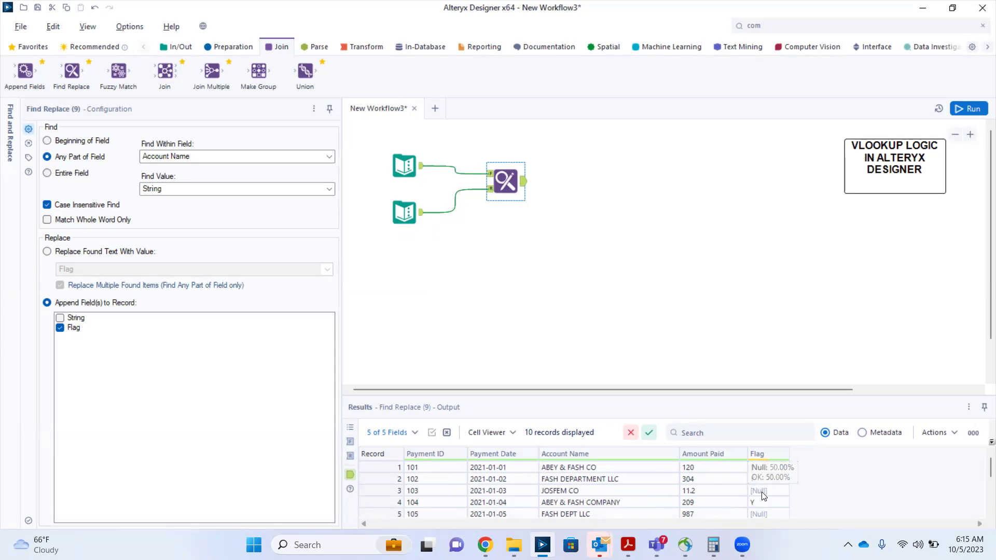
scroll(623, 497, "down", 2)
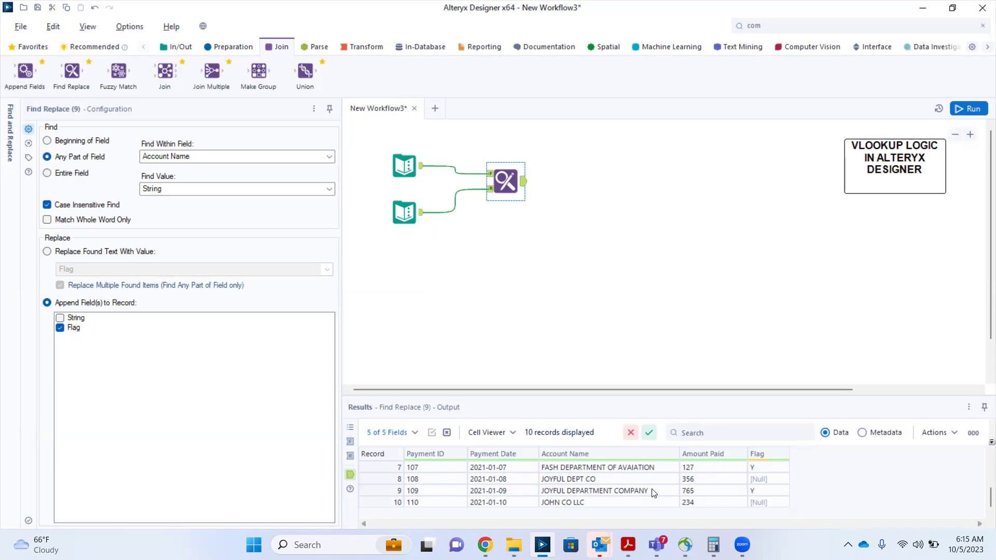
scroll(655, 494, "up", 2)
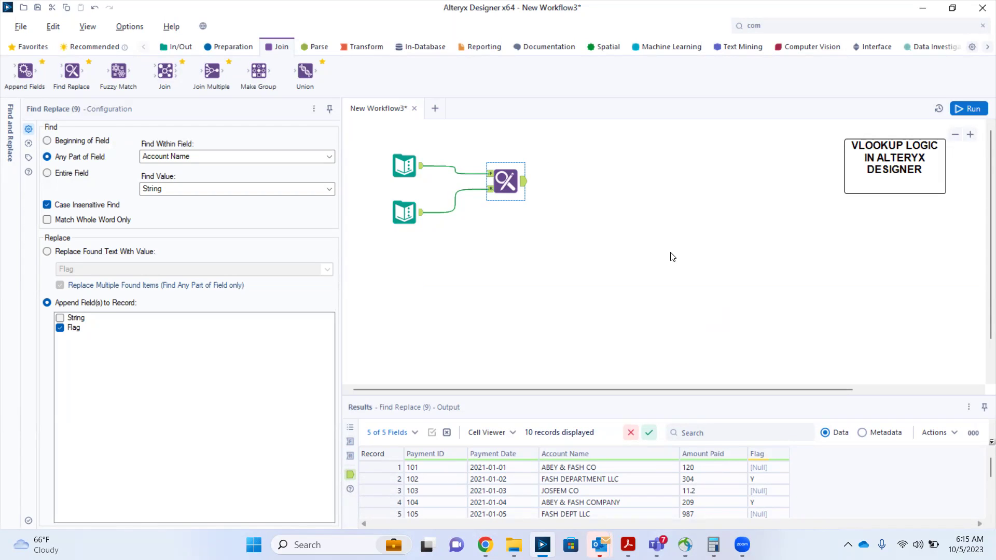
- Add a Filter after Find Replace keeping records where Flag equals Y, and run the workflow
left_click(237, 47)
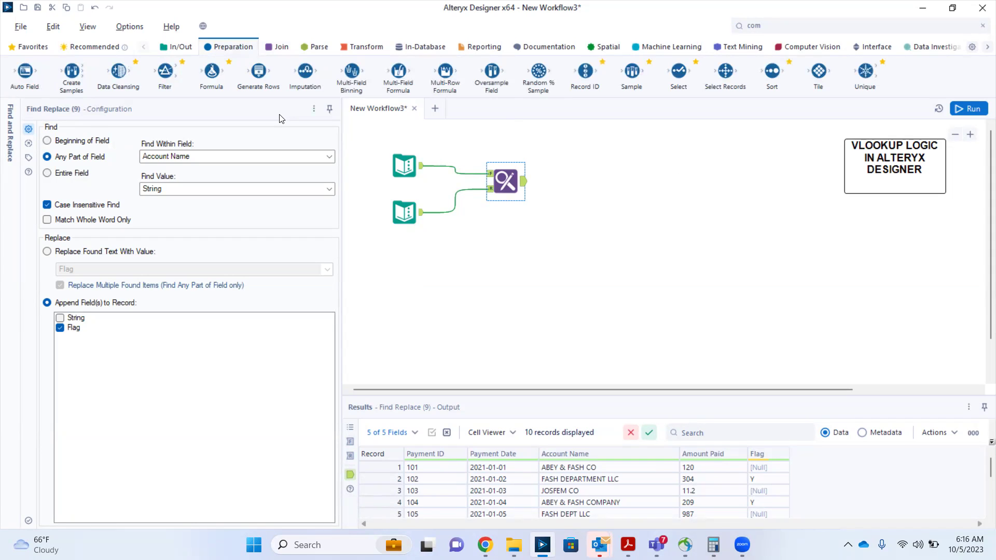
left_click_drag(164, 71, 563, 182)
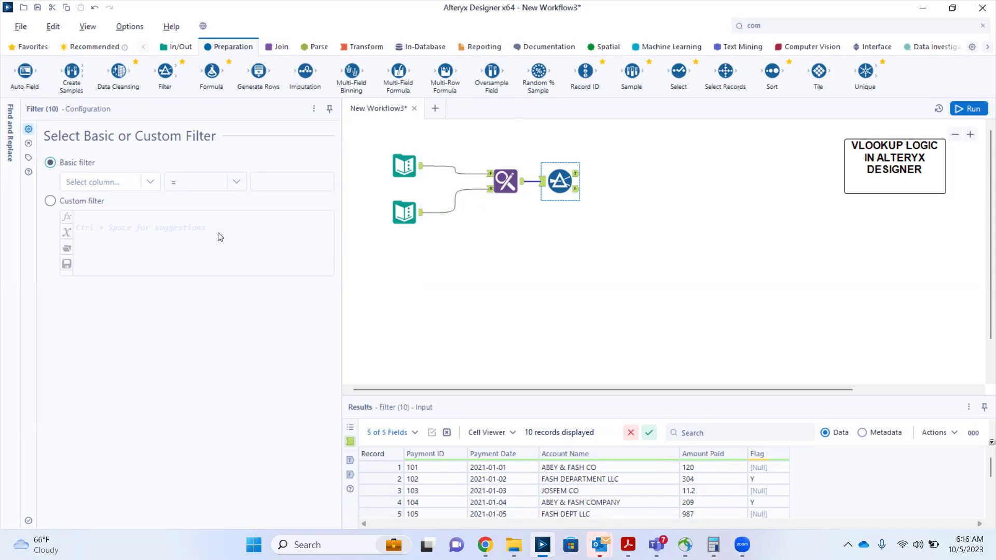
left_click(151, 184)
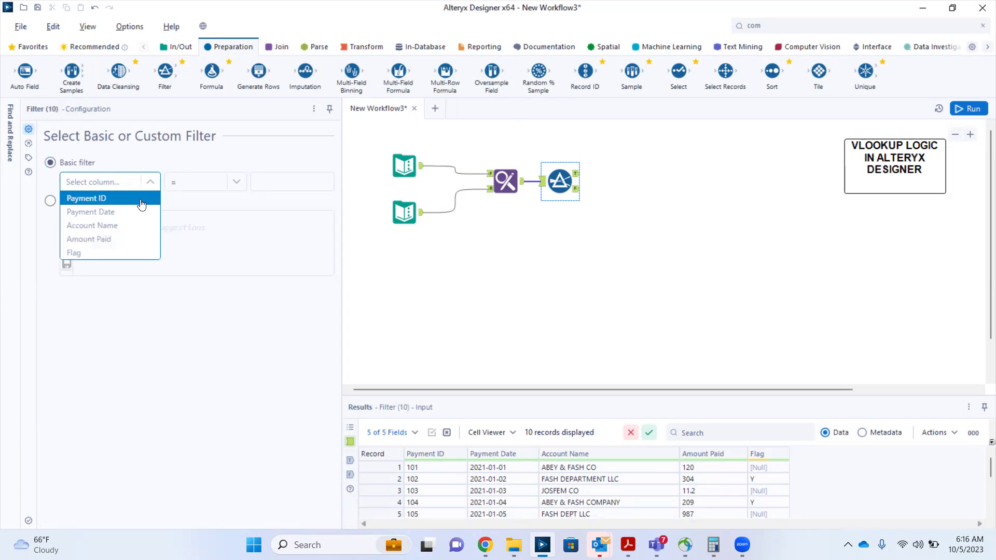
left_click(93, 255)
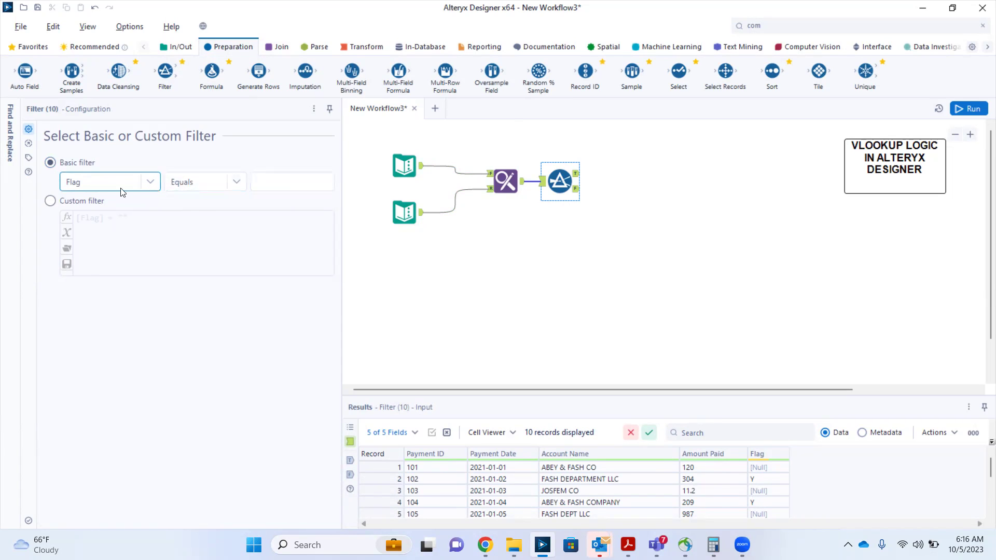
left_click(299, 188)
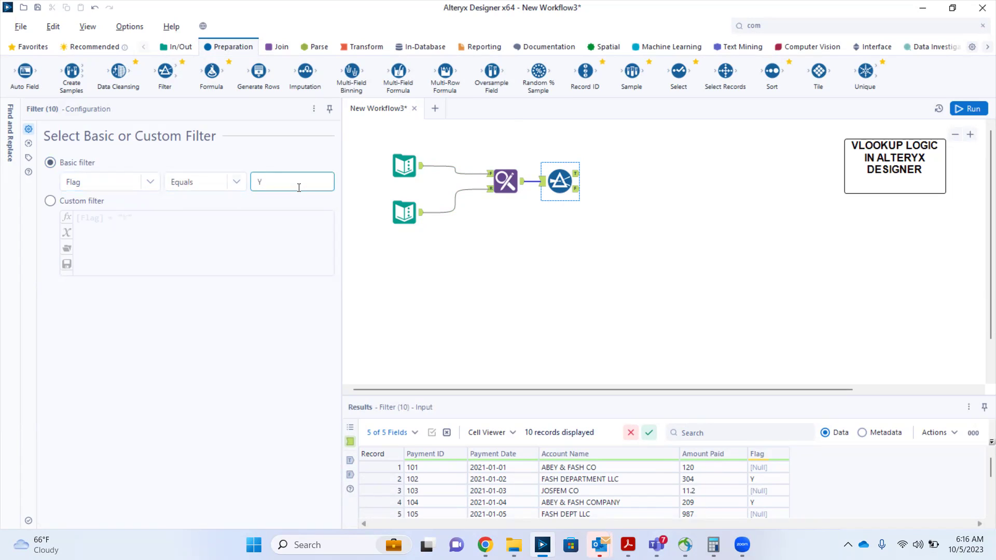
left_click(972, 110)
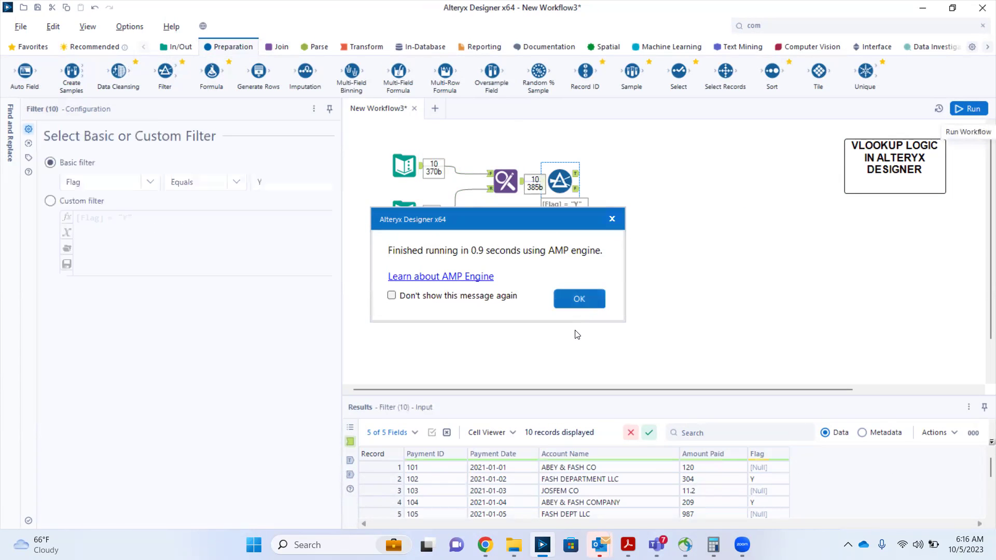
- Inspect the Filter's True output (five Y payments) and False output (five Null payments)
left_click(586, 301)
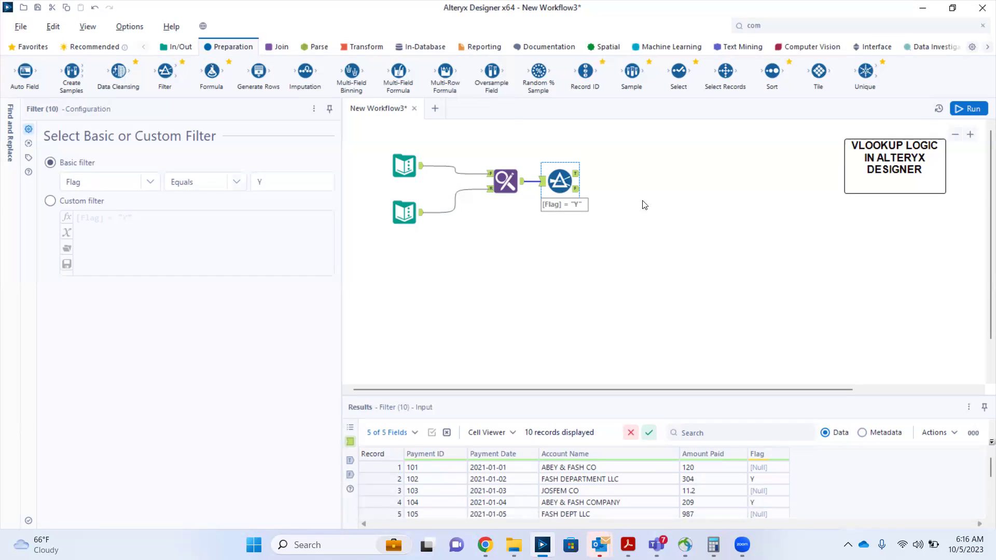
left_click(579, 175)
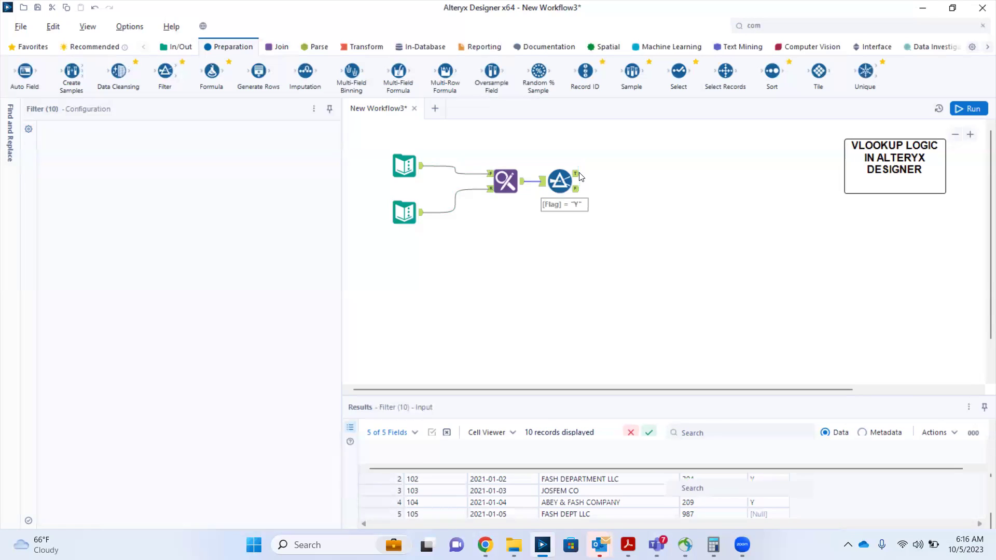
left_click(577, 175)
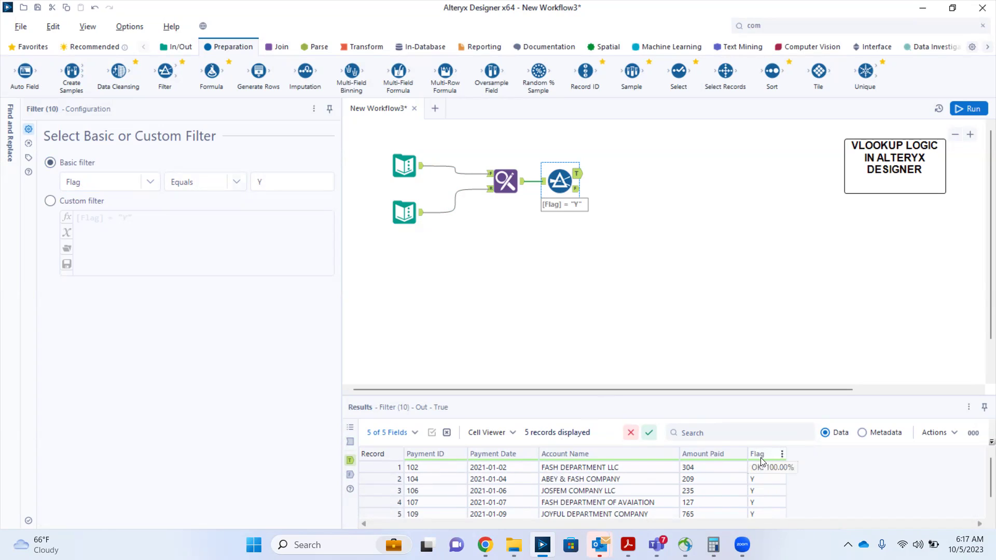
left_click(578, 190)
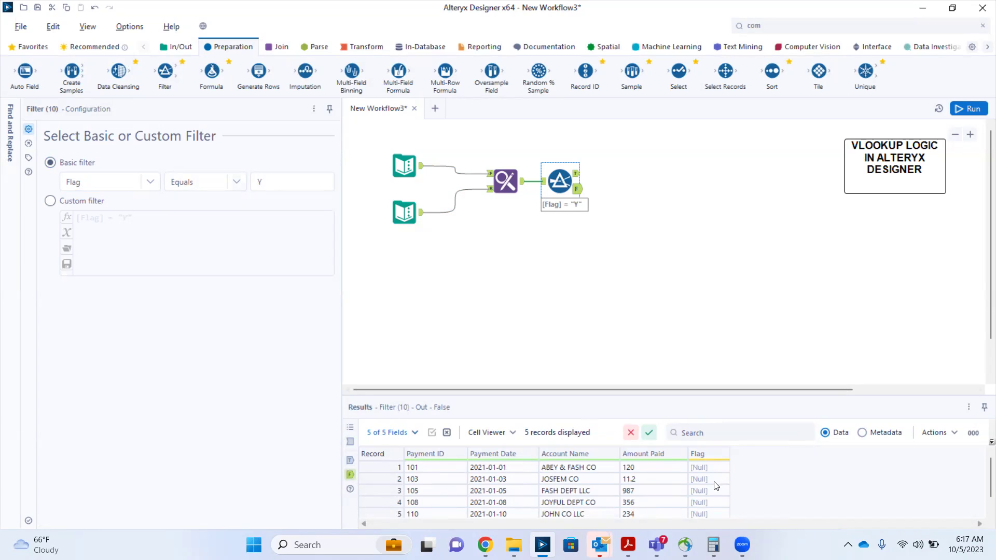
left_click(577, 173)
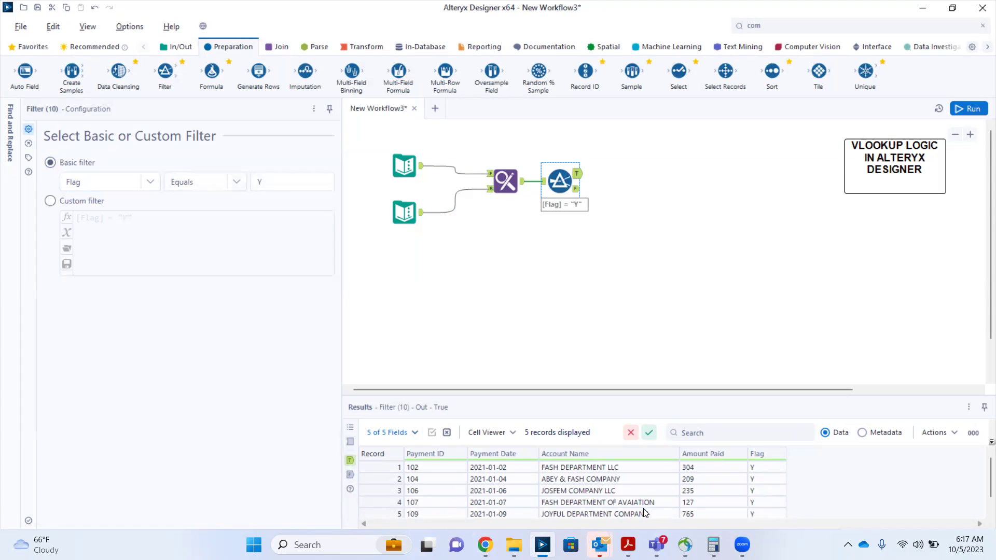
left_click(623, 315)
- Attach Browse tools to the Filter's True and False outputs and rerun the workflow
left_click(181, 52)
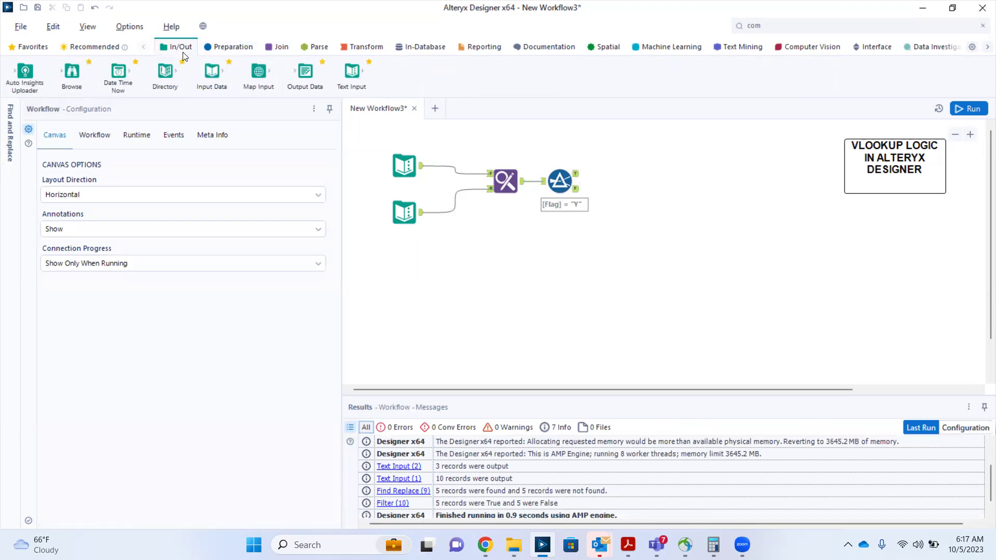
left_click_drag(72, 72, 627, 174)
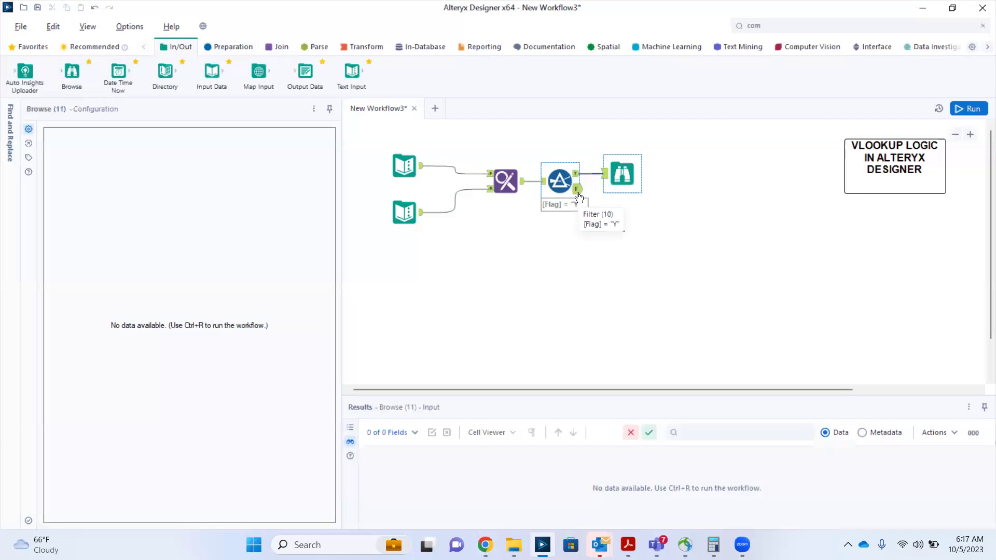
left_click_drag(67, 73, 629, 210)
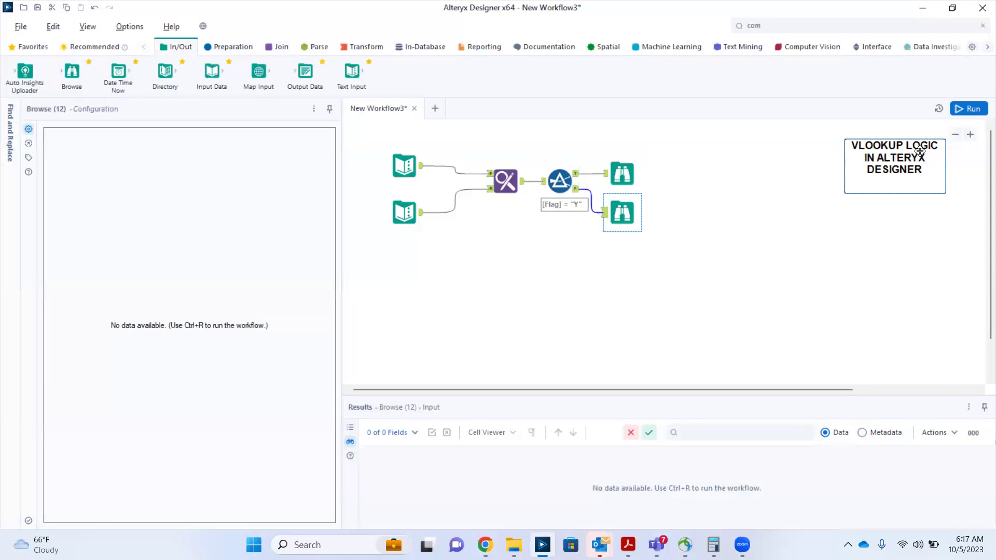
left_click(969, 108)
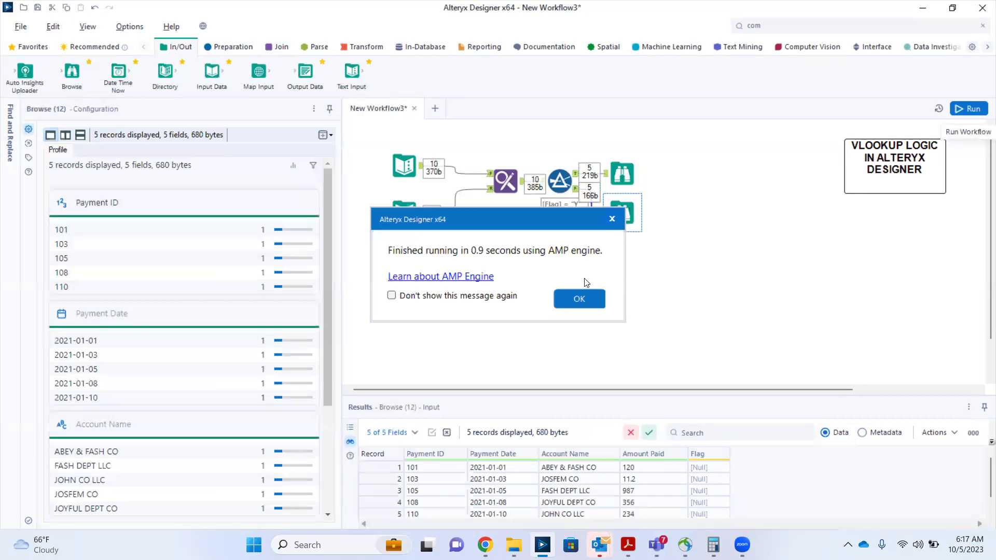
left_click(579, 299)
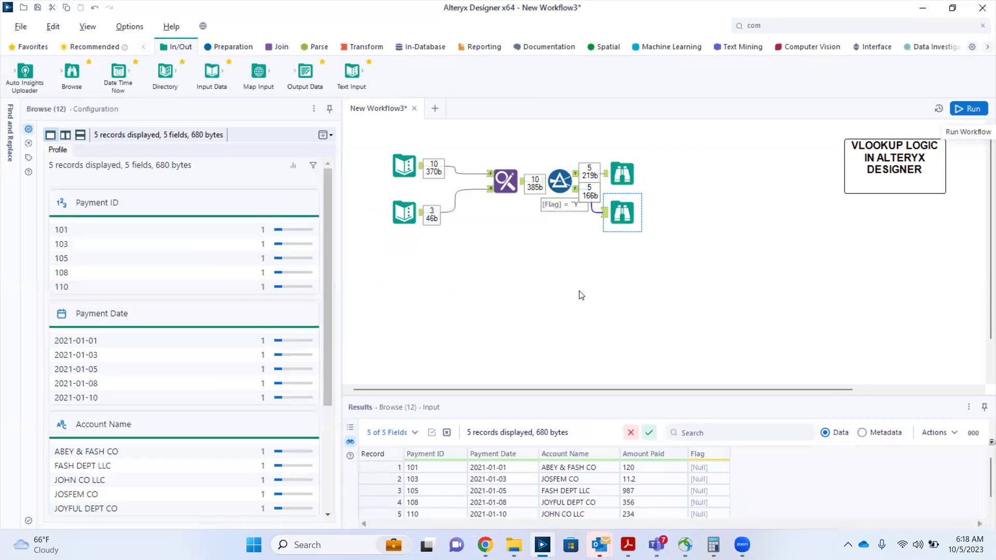
left_click(641, 207)
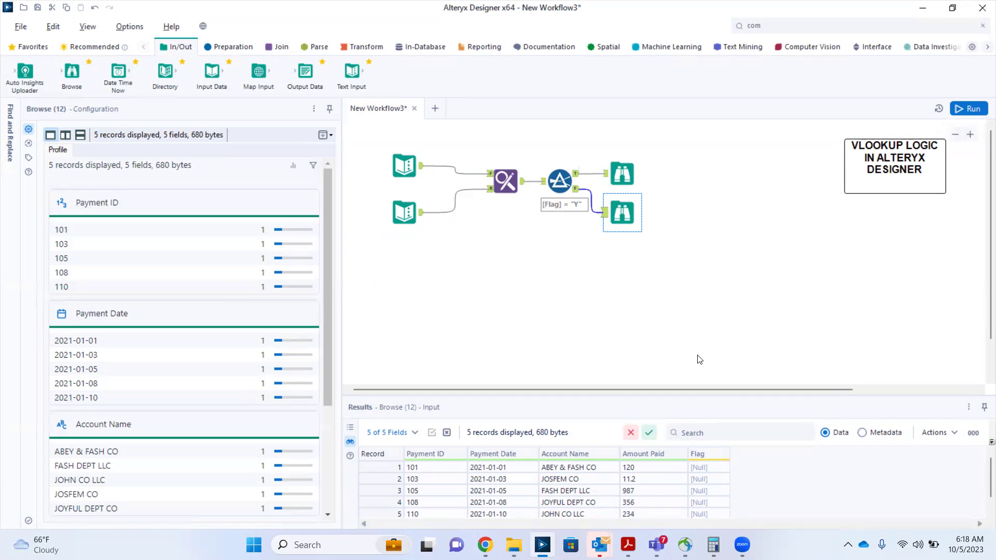
- Show the True-branch Browse output listing the five Y-flagged payments
mouse_move(699, 460)
left_click(623, 172)
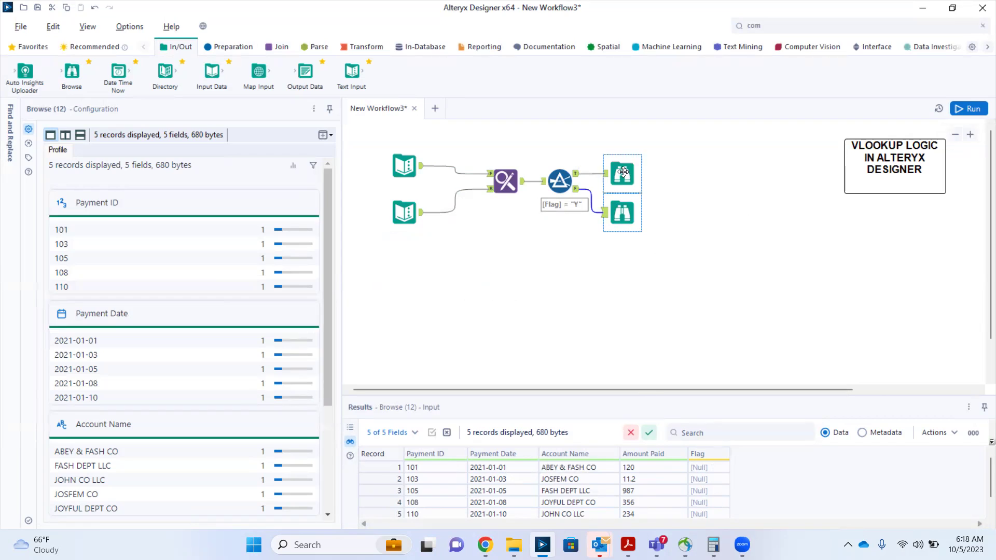